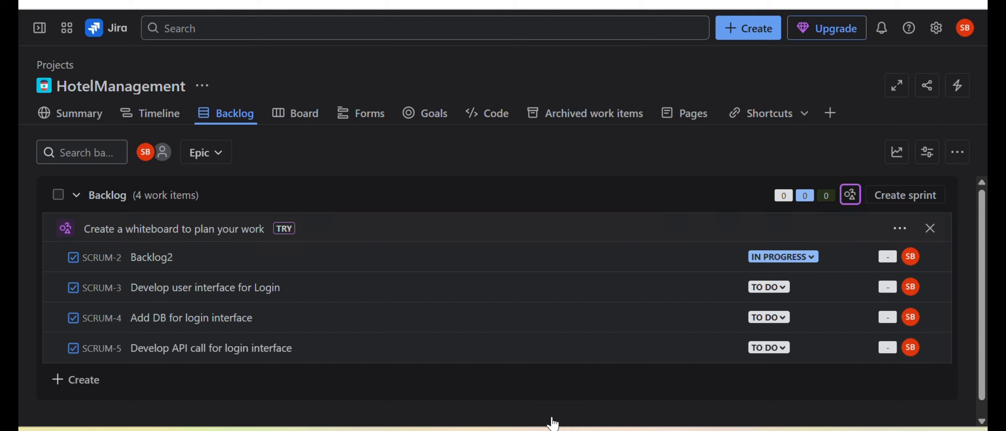
# Switch to Notepad to review the sprint planning outline, and return to the Jira backlog.
pyautogui.click(553, 424)
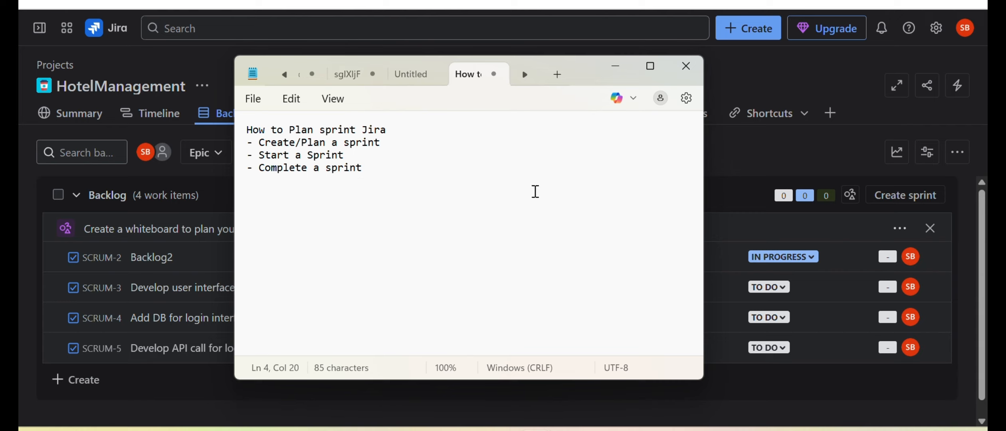
pyautogui.click(620, 68)
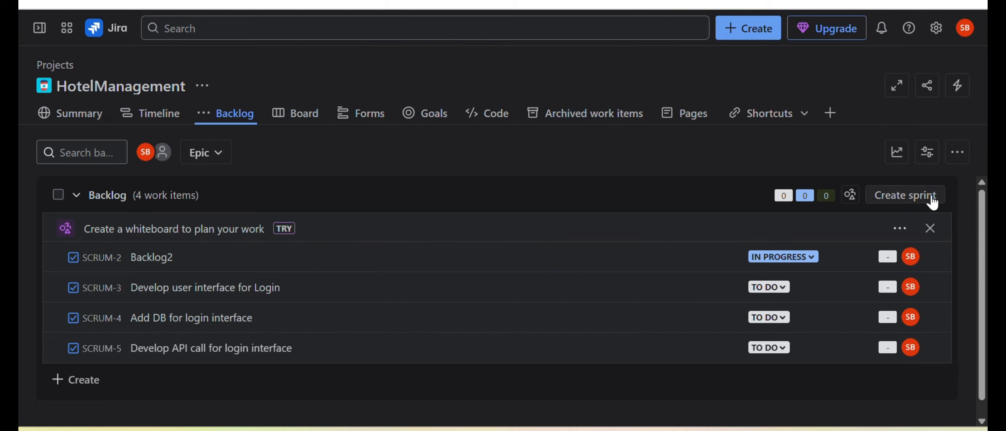
# Create a new sprint from the backlog and give it a 2-week duration with a start date of 4/30/2025.
pyautogui.click(908, 200)
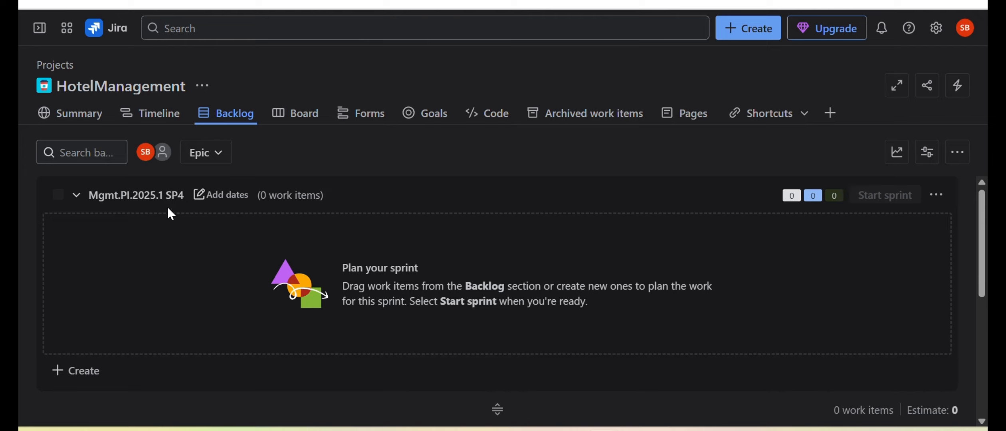
pyautogui.click(937, 196)
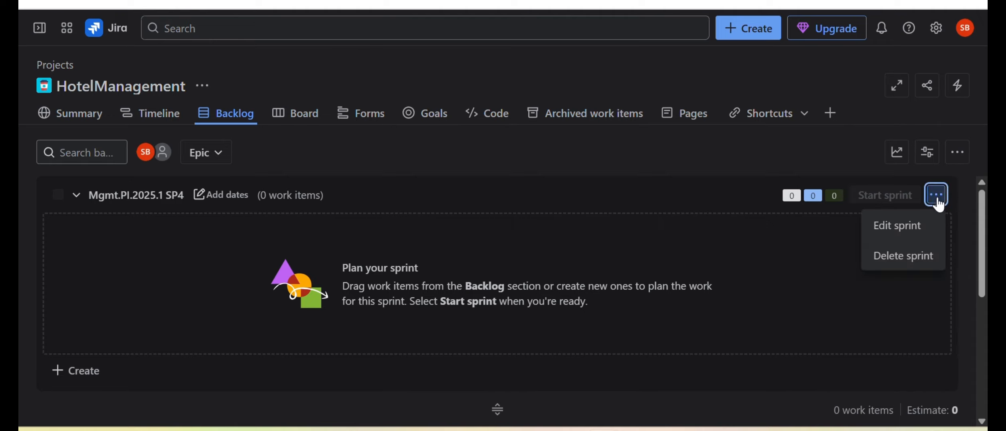
pyautogui.click(914, 228)
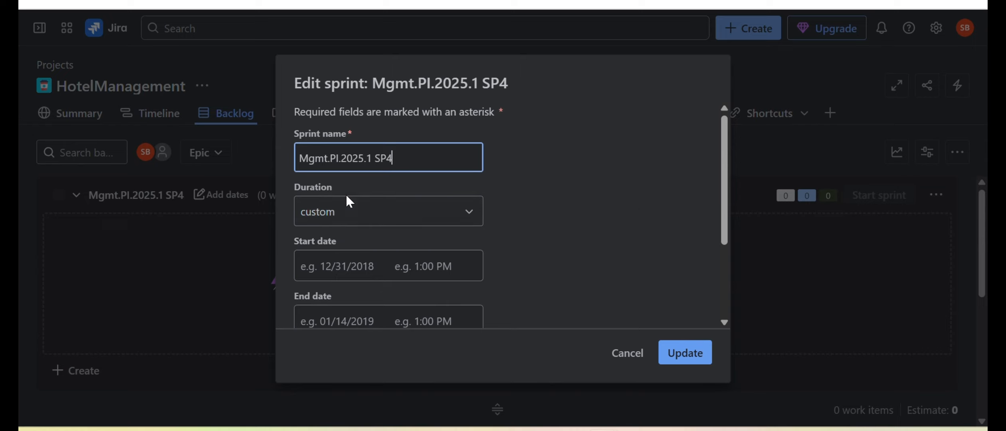
pyautogui.moveTo(724, 219); pyautogui.dragTo(724, 254)
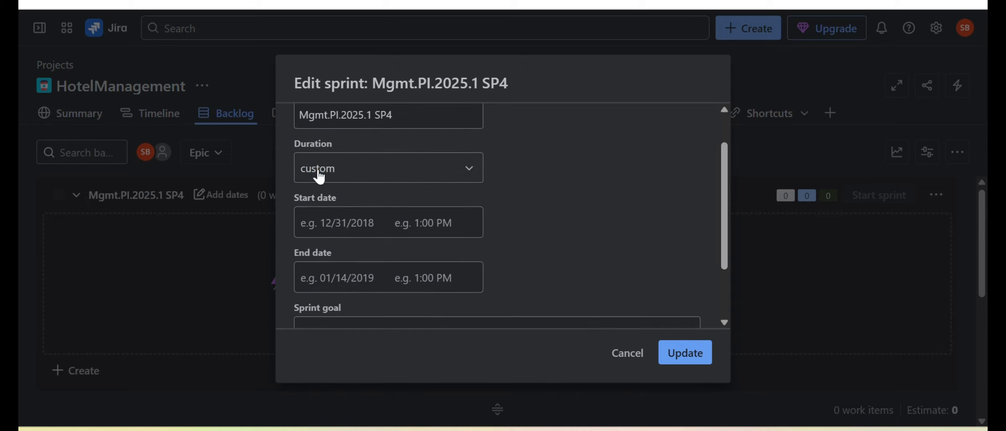
pyautogui.click(375, 175)
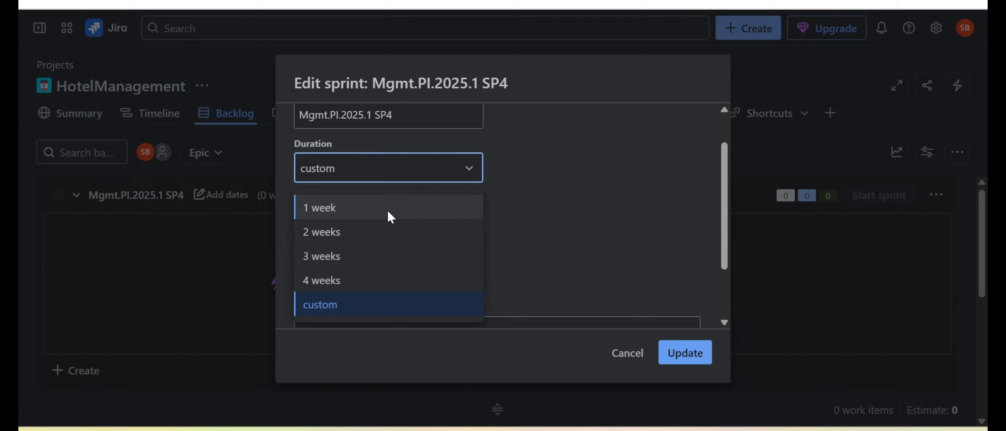
pyautogui.click(327, 233)
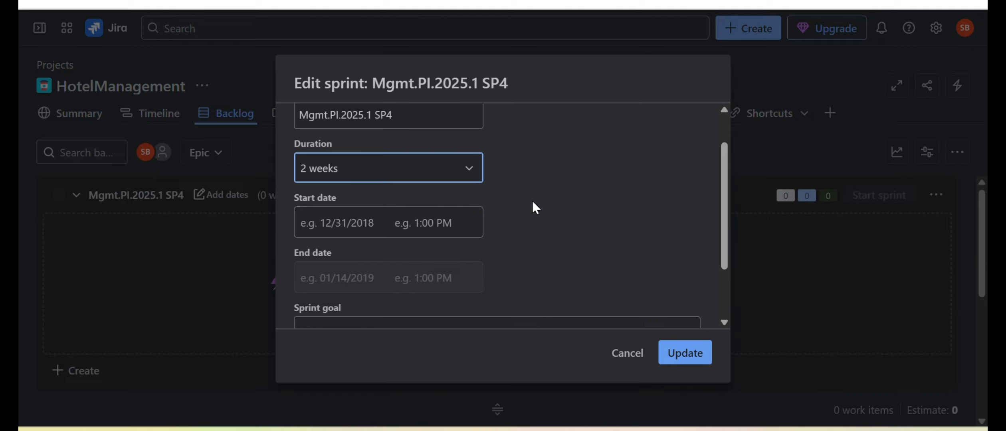
pyautogui.click(333, 230)
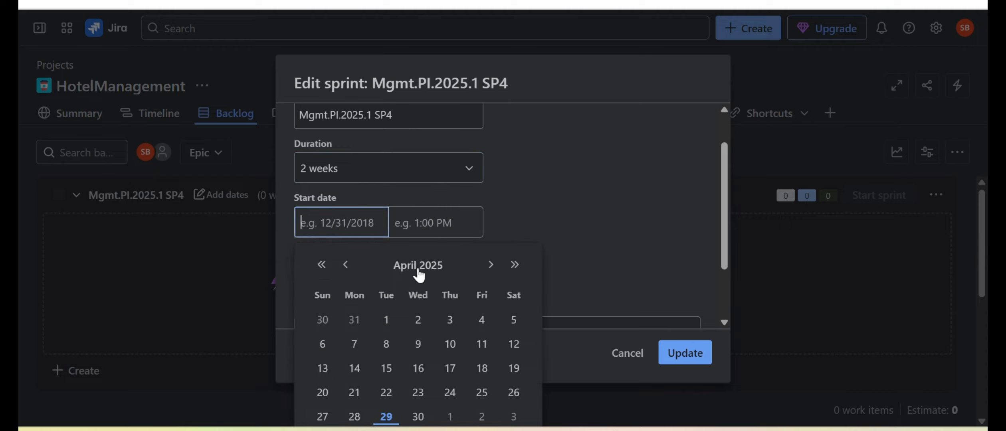
pyautogui.click(418, 416)
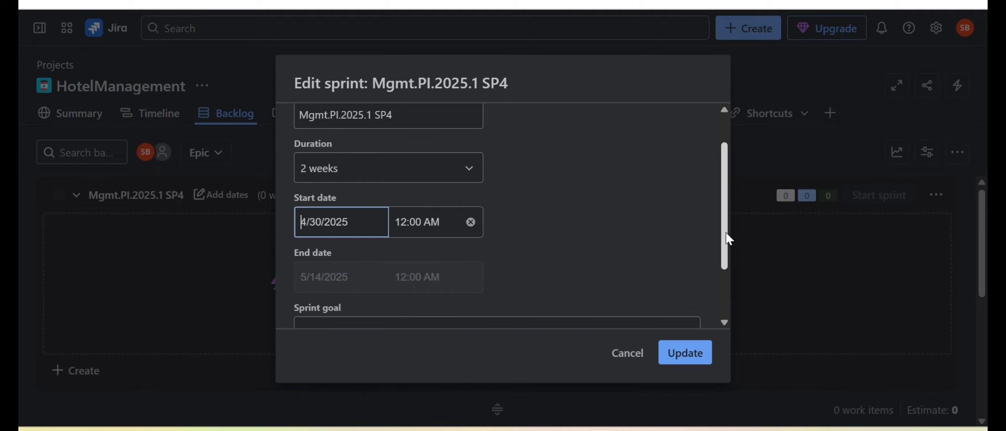
# Enter "Develop login UI user interface." as the sprint goal and save the sprint details.
pyautogui.scroll(-2, 727, 240)
pyautogui.click(433, 268)
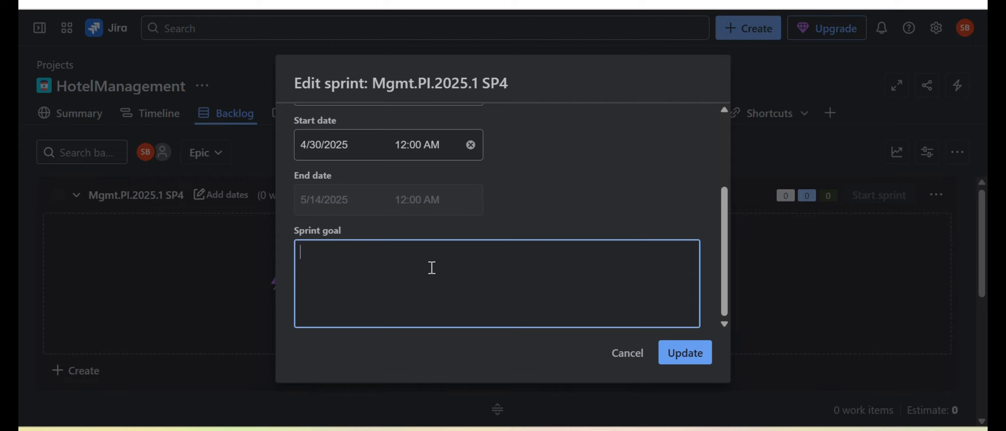
pyautogui.write('Develo')
pyautogui.write('p I')
pyautogui.write('ogin i')
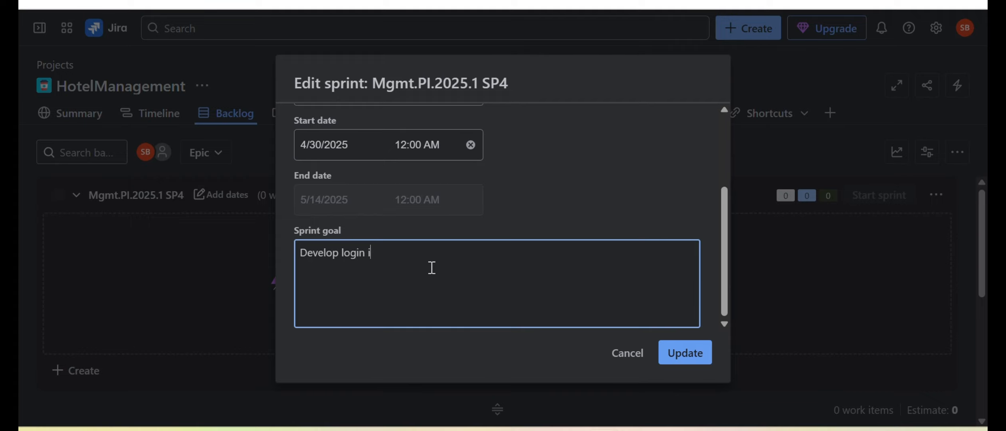
pyautogui.write('nterface')
pyautogui.write('UI ')
pyautogui.write(' and in')
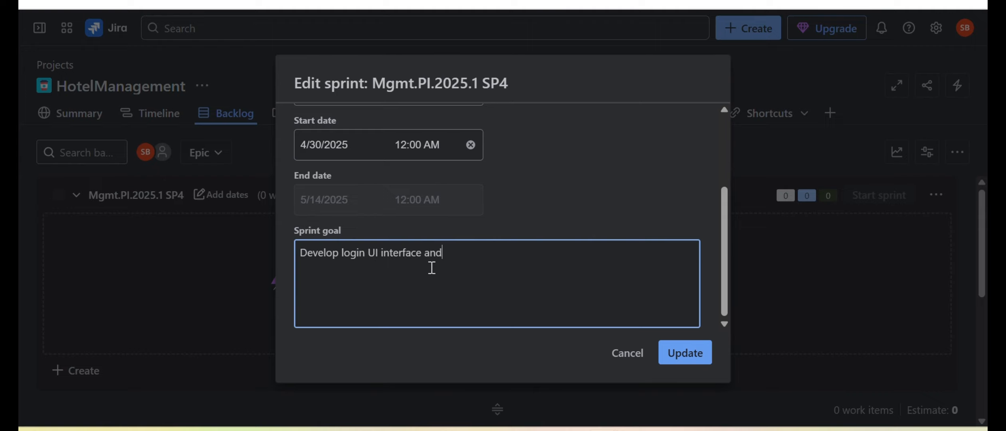
pyautogui.press('BackSpace')
pyautogui.press('BackSpace')
pyautogui.write('de')
pyautogui.press('BackSpace')
pyautogui.press('BackSpace')
pyautogui.press('BackSpace')
pyautogui.press('BackSpace')
pyautogui.press('BackSpace')
pyautogui.press('BackSpace')
pyautogui.press('BackSpace')
pyautogui.press('Left')
pyautogui.press('Left')
pyautogui.press('Left')
pyautogui.press('Left')
pyautogui.press('Left')
pyautogui.press('Left')
pyautogui.press('Left')
pyautogui.press('Left')
pyautogui.write('user')
pyautogui.click(462, 251)
pyautogui.write('.')
pyautogui.click(687, 353)
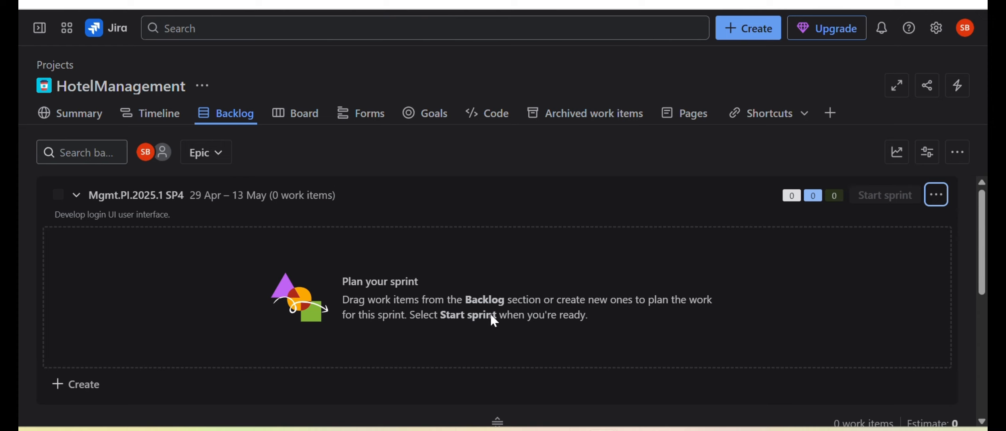
# Select the backlog item SCRUM-2 Backlog2 and move it into the sprint Mgmt.PI.2025.1 SP4.
pyautogui.moveTo(984, 256); pyautogui.dragTo(984, 355)
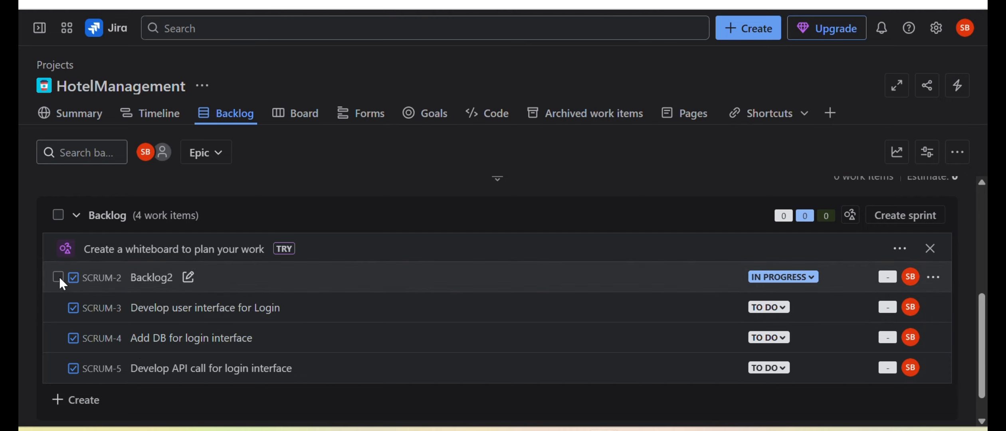
pyautogui.click(58, 276)
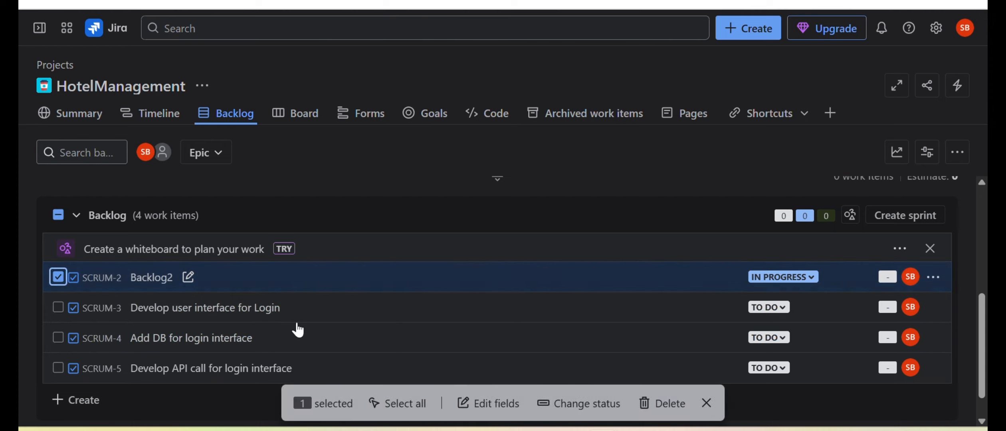
pyautogui.scroll(6, 456, 307)
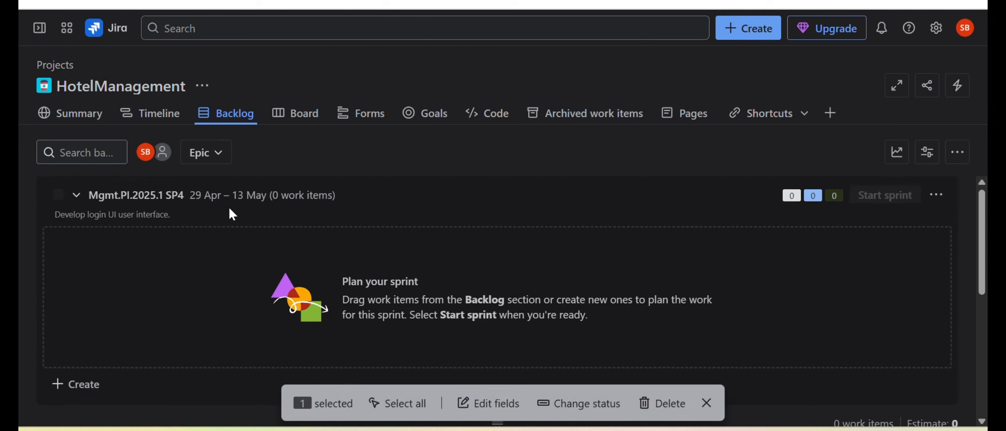
pyautogui.scroll(-5, 715, 297)
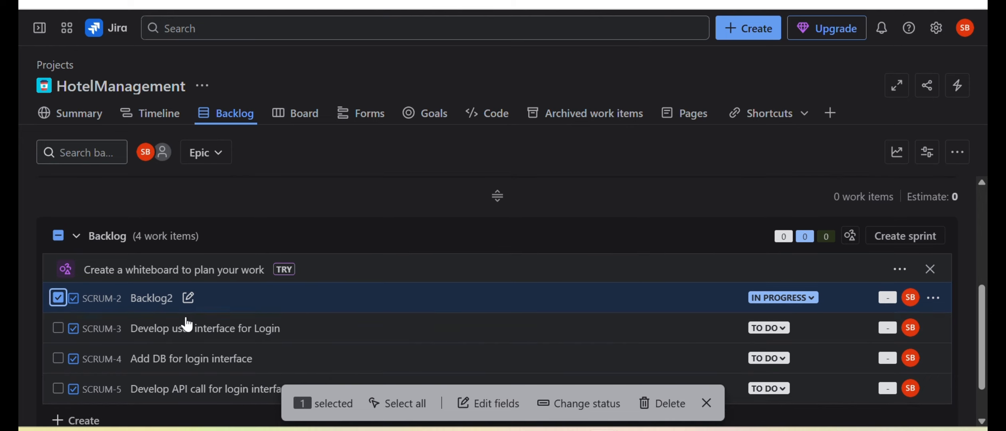
pyautogui.moveTo(56, 298); pyautogui.dragTo(150, 263)
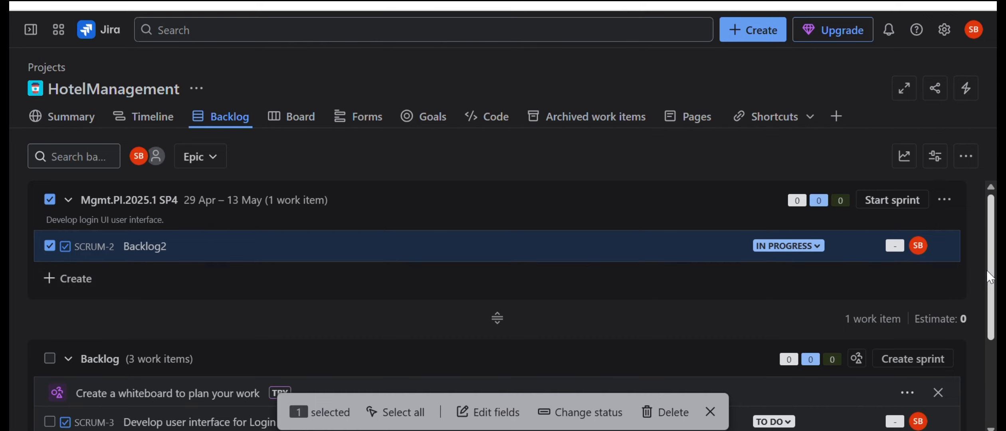
# Copy the link of SCRUM-3 Develop user interface for Login, open it in a new browser tab, and dismiss the introduction message.
pyautogui.moveTo(991, 279); pyautogui.dragTo(988, 369)
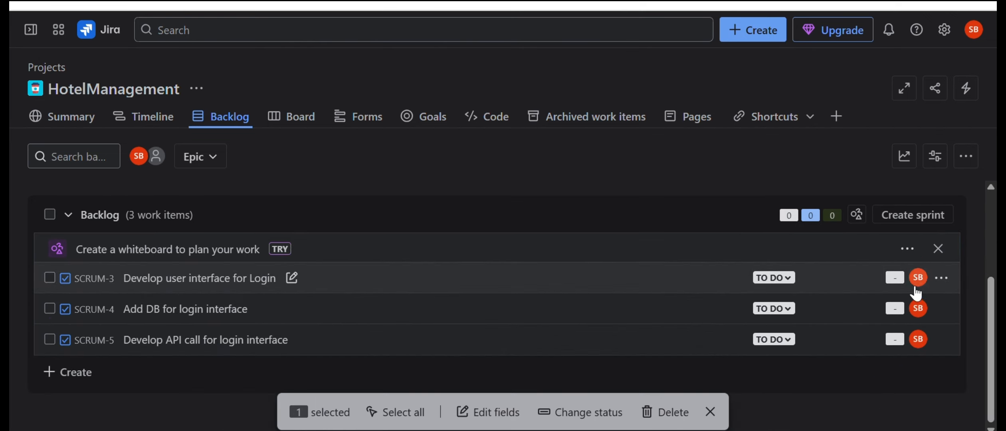
pyautogui.click(948, 279)
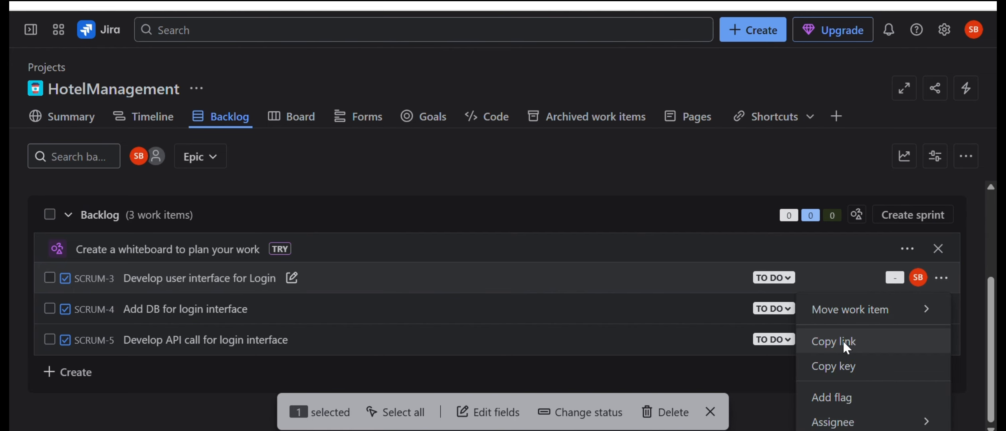
pyautogui.press('Down')
pyautogui.press('Return')
pyautogui.hotkey('ctrl', 't')
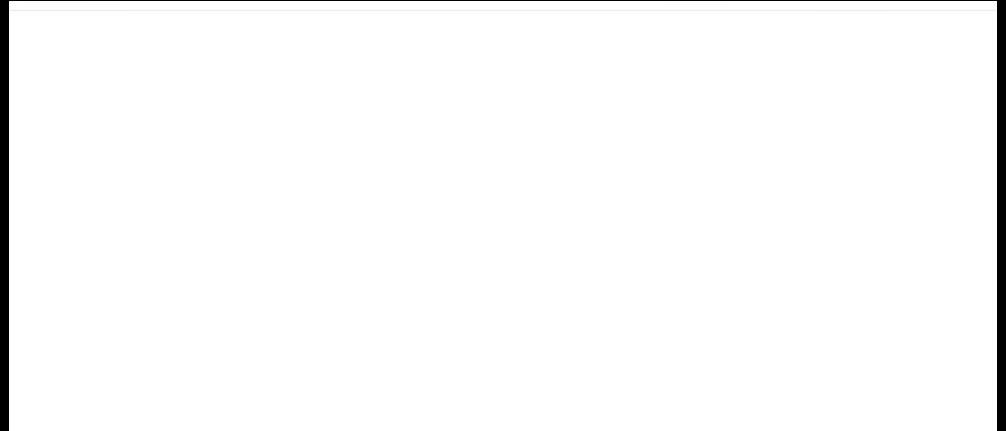
pyautogui.rightClick(666, 5)
pyautogui.click(715, 126)
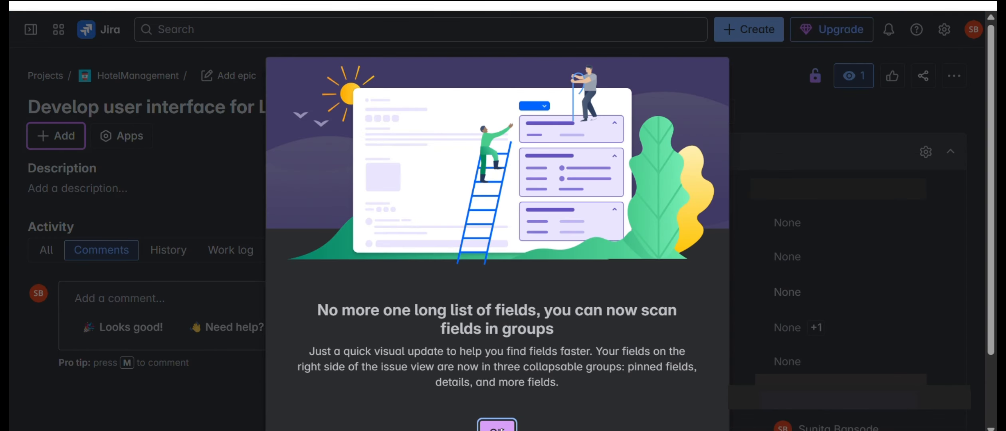
pyautogui.click(501, 426)
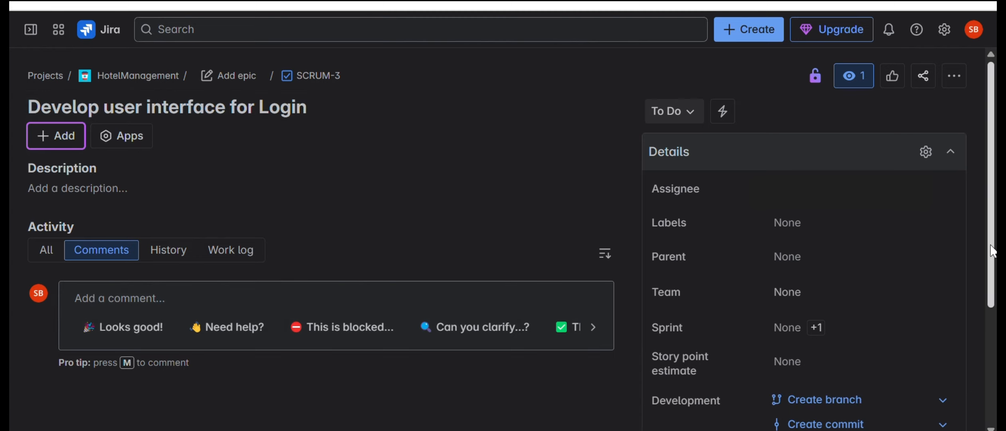
# Assign SCRUM-3 to the sprint Mgmt.PI.2025.1 SP4, and reload the project backlog, closing the whiteboard promotion.
pyautogui.scroll(-1, 992, 254)
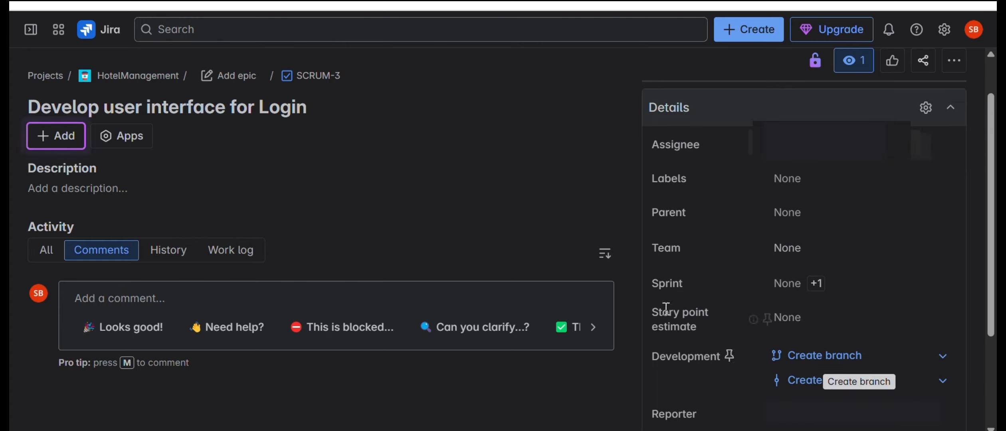
pyautogui.click(787, 284)
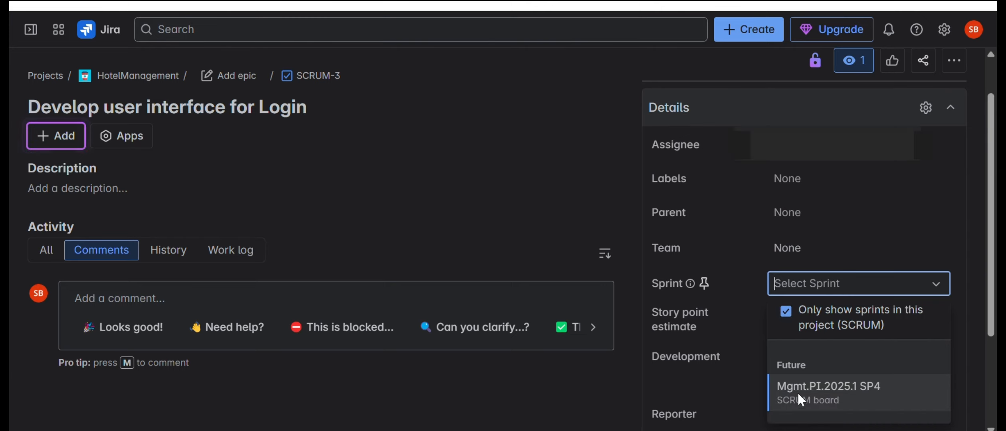
pyautogui.click(868, 384)
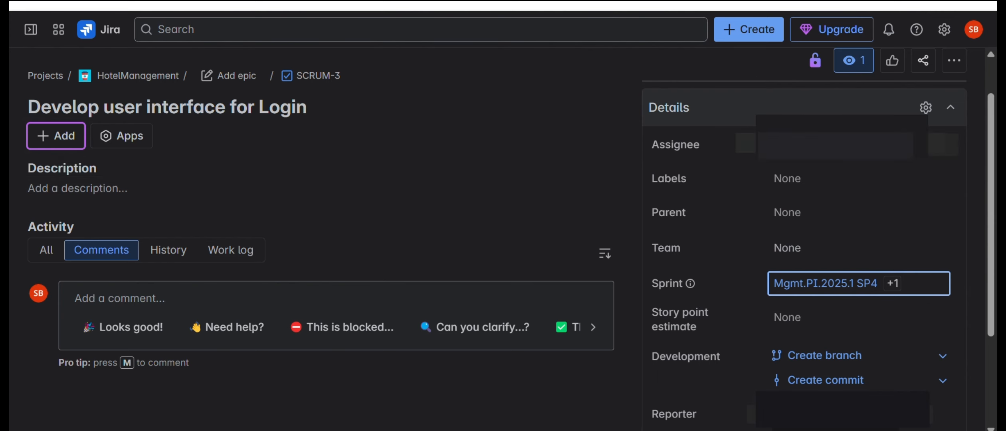
pyautogui.press('Escape')
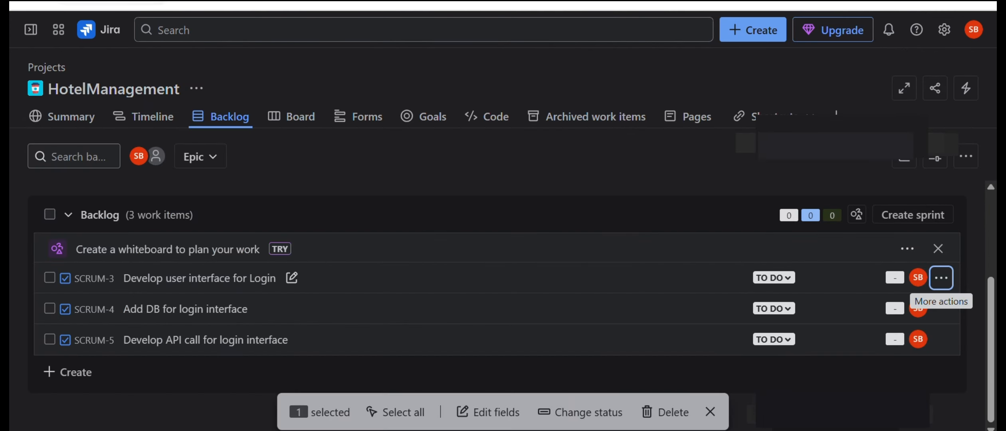
pyautogui.press('F5')
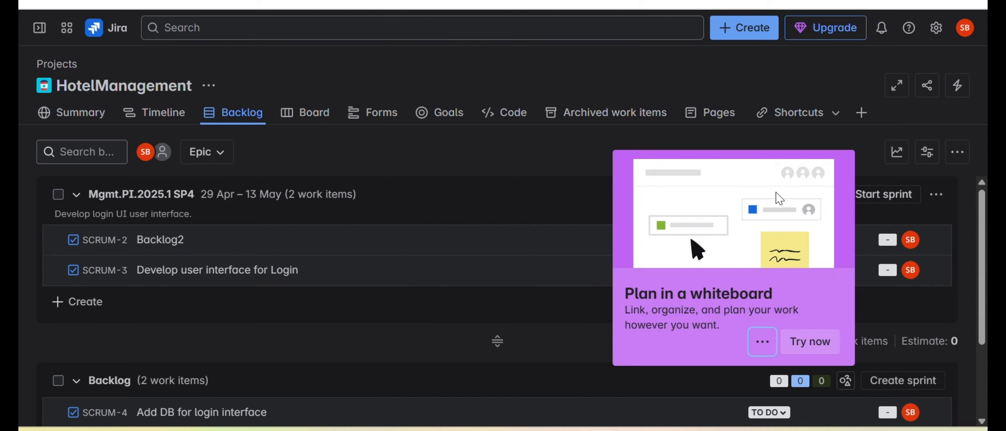
pyautogui.click(844, 60)
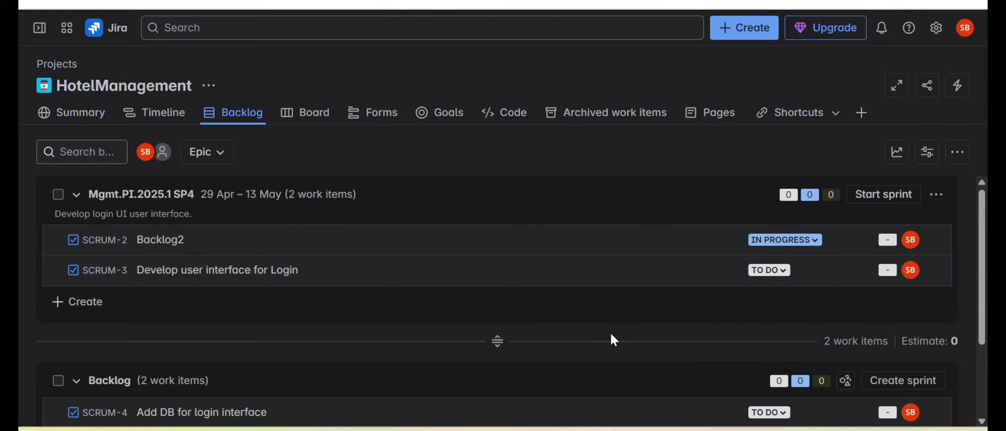
# Change the start date of the sprint Mgmt.PI.2025.1 SP4 to 4/29/2025 and save the update.
pyautogui.click(937, 195)
pyautogui.click(895, 225)
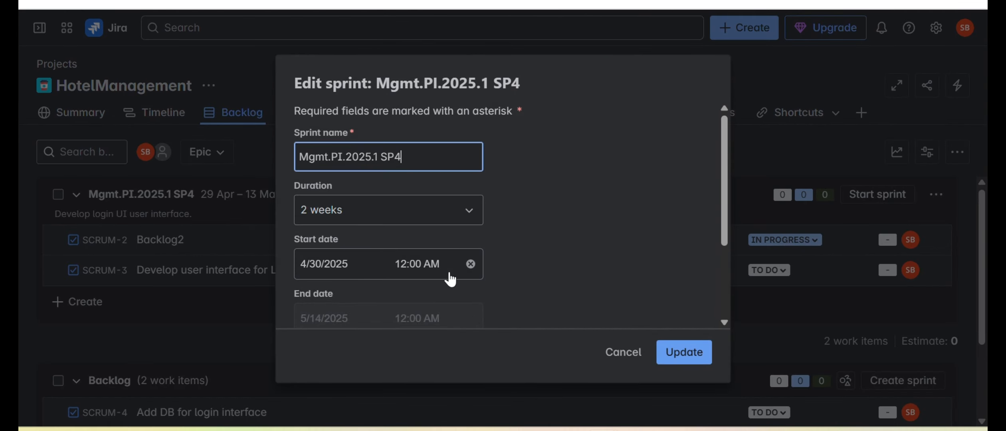
pyautogui.click(327, 269)
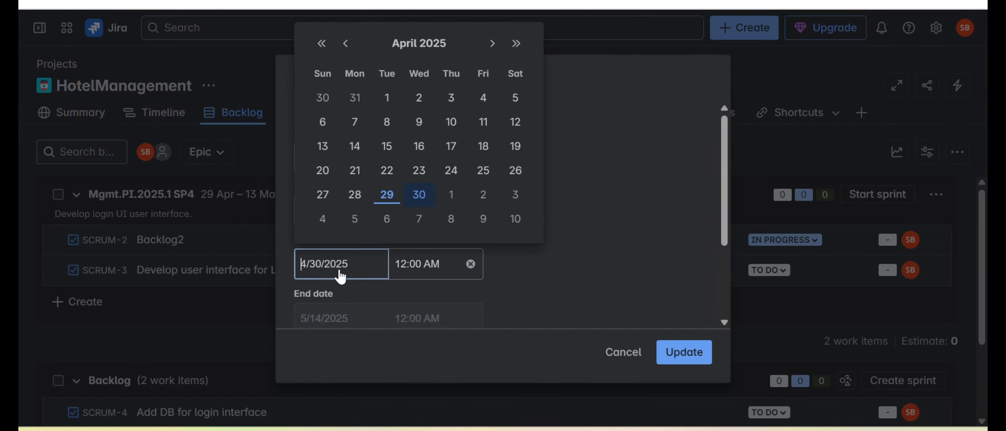
pyautogui.click(392, 198)
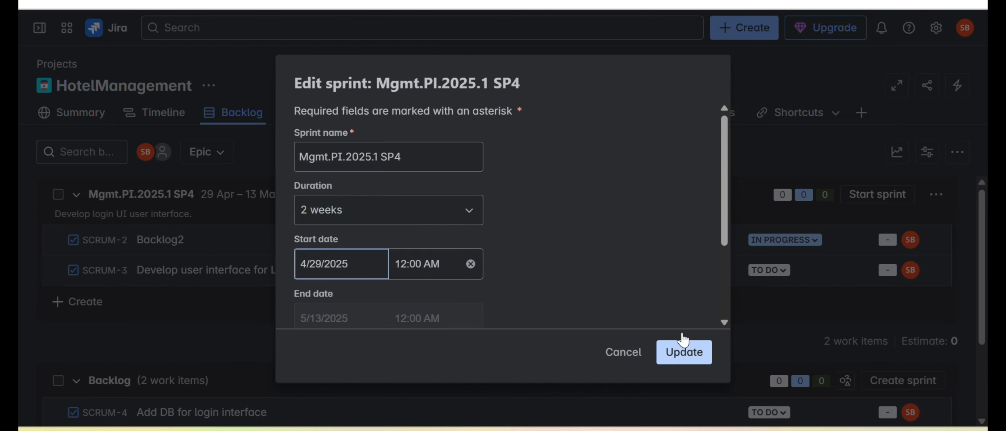
pyautogui.click(682, 351)
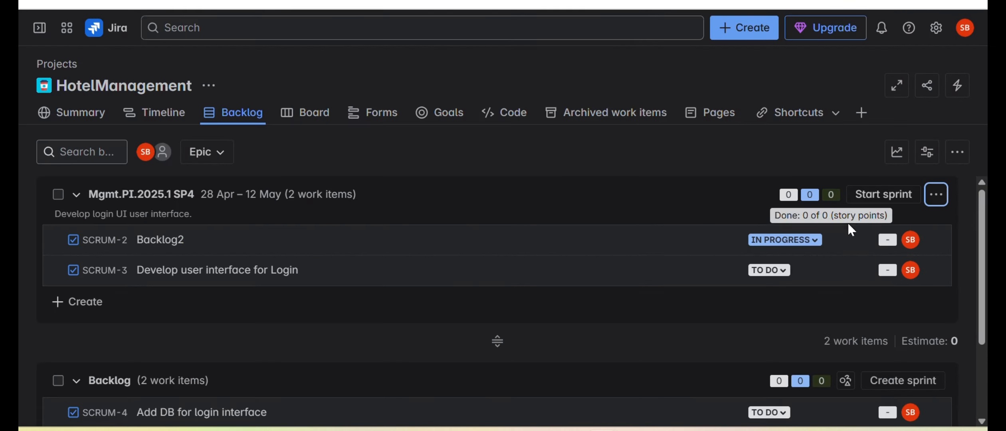
# Start the sprint Mgmt.PI.2025.1 SP4 with its planned dates and goal, and dismiss the notification.
pyautogui.click(884, 196)
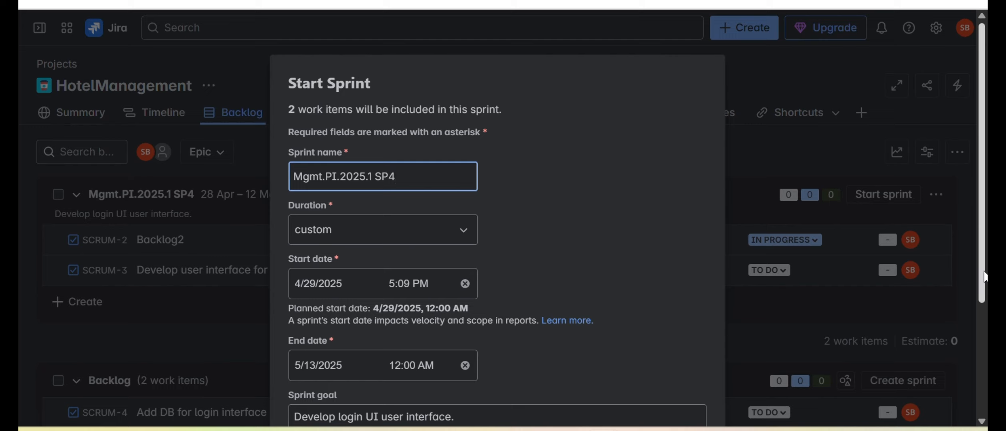
pyautogui.moveTo(982, 275); pyautogui.dragTo(976, 388)
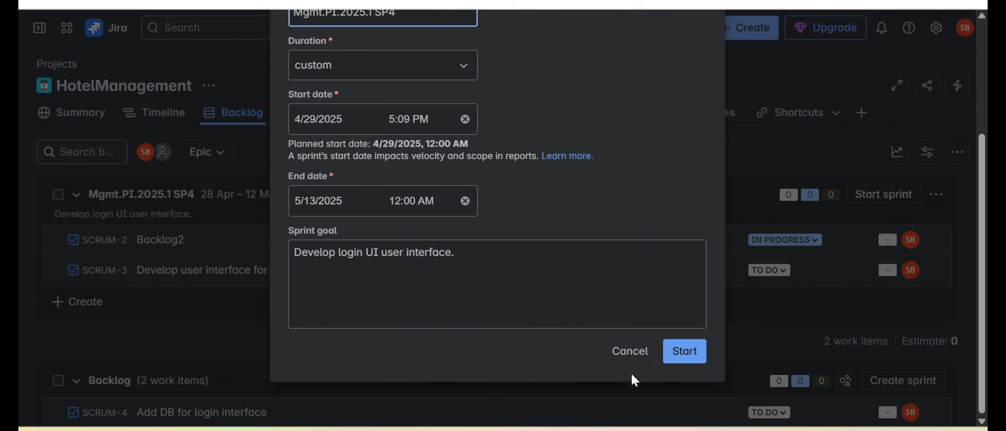
pyautogui.click(681, 353)
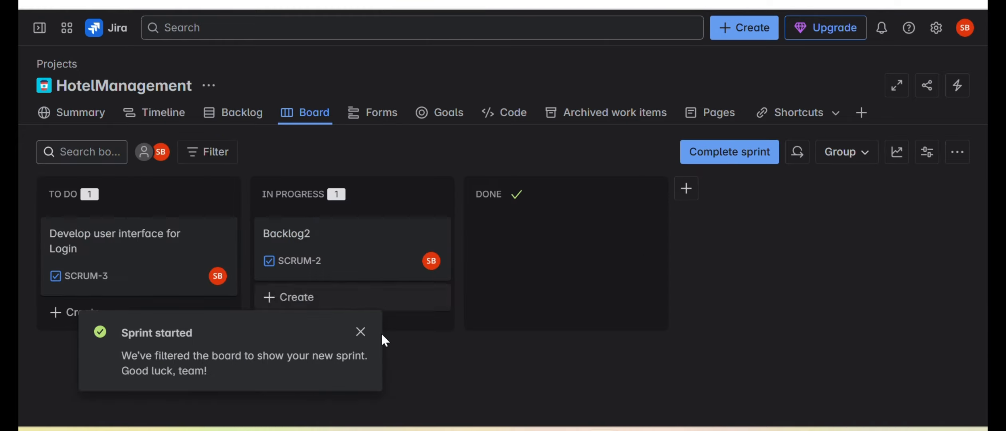
pyautogui.click(360, 333)
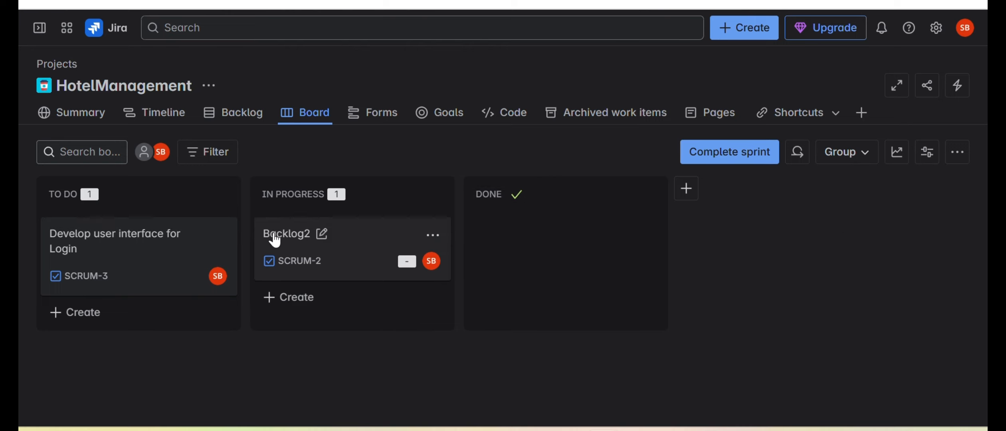
# On the sprint board, move SCRUM-2 Backlog2 to Done and SCRUM-3 Develop user interface for Login to In Progress.
pyautogui.click(285, 195)
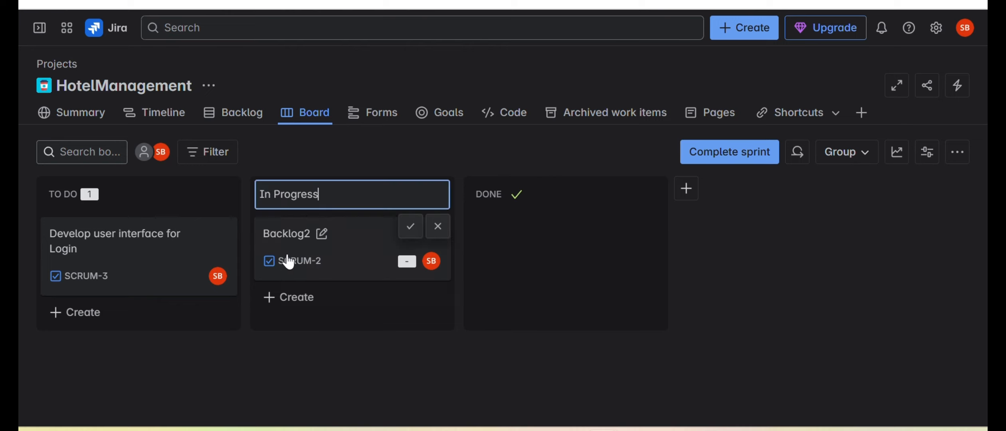
pyautogui.click(438, 226)
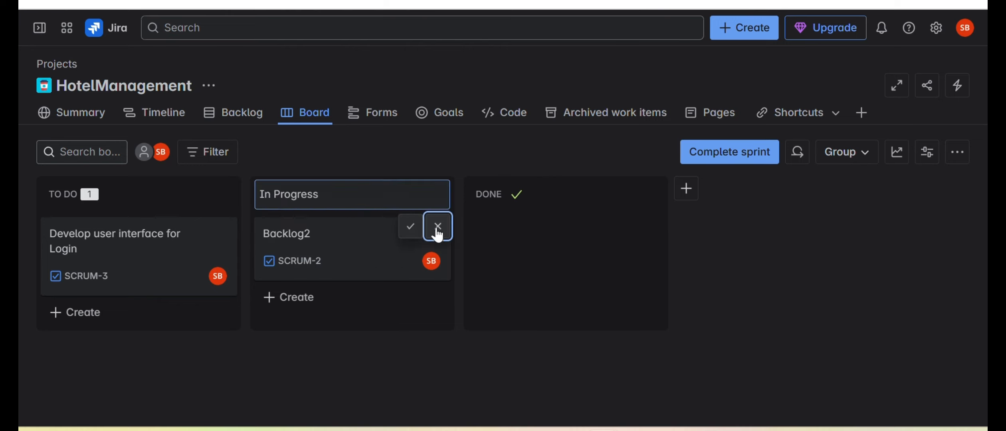
pyautogui.moveTo(390, 257); pyautogui.dragTo(509, 266)
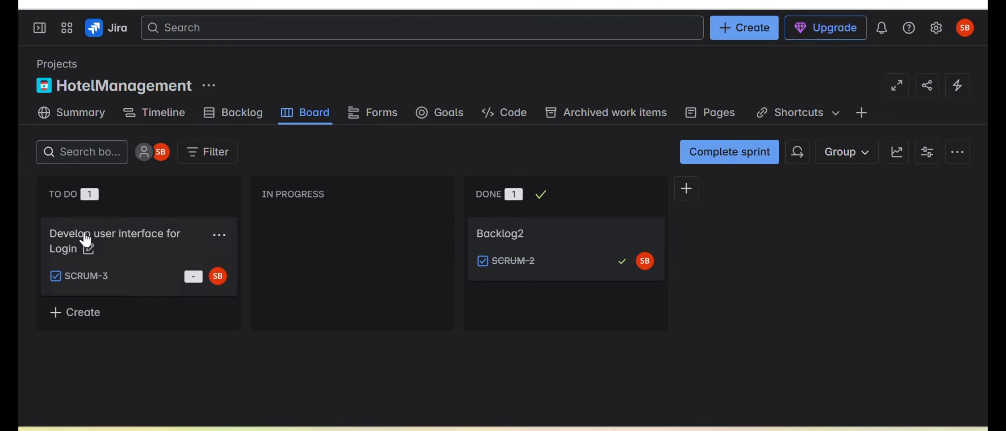
pyautogui.moveTo(86, 239); pyautogui.dragTo(288, 263)
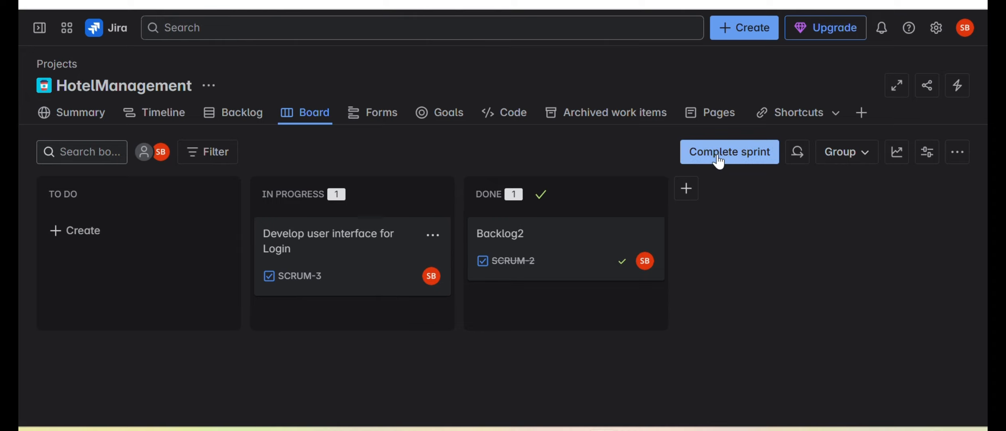
pyautogui.click(734, 161)
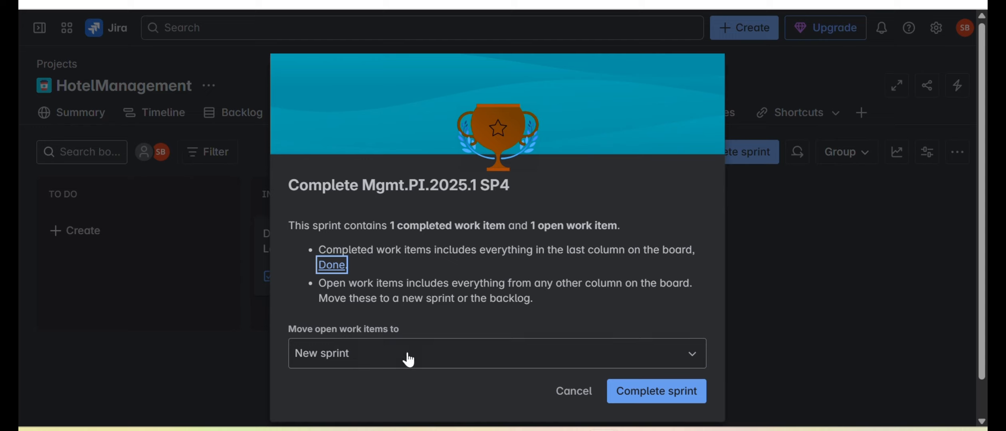
pyautogui.scroll(-1, 974, 370)
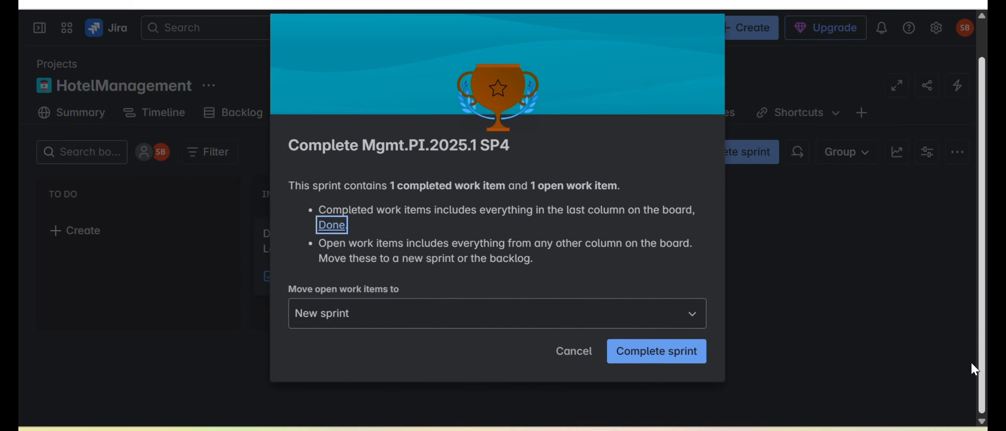
pyautogui.click(363, 319)
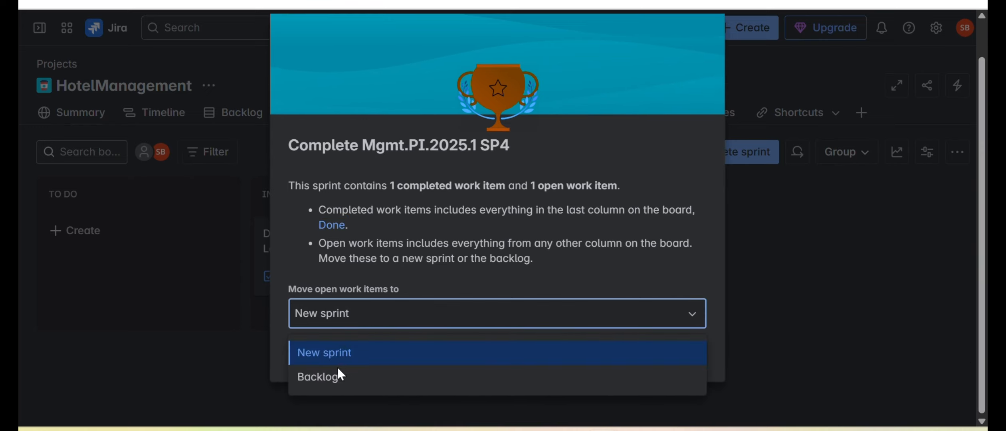
pyautogui.click(332, 378)
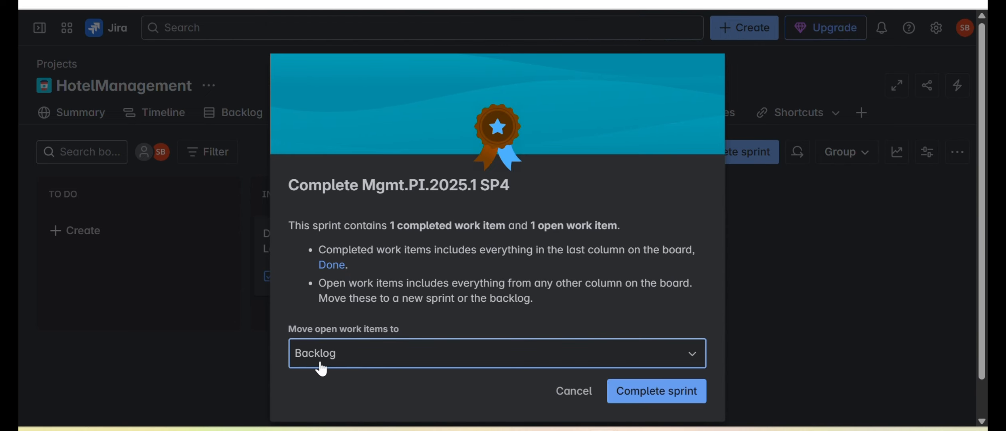
pyautogui.scroll(-1, 982, 284)
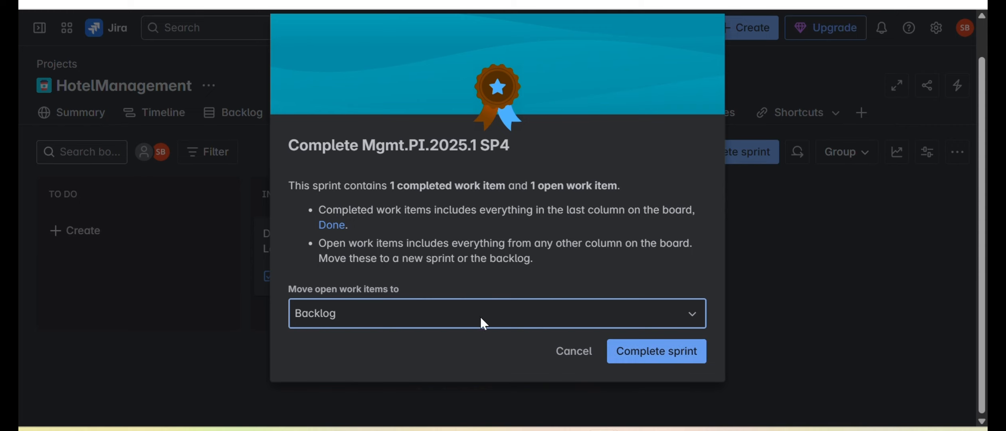
pyautogui.click(586, 357)
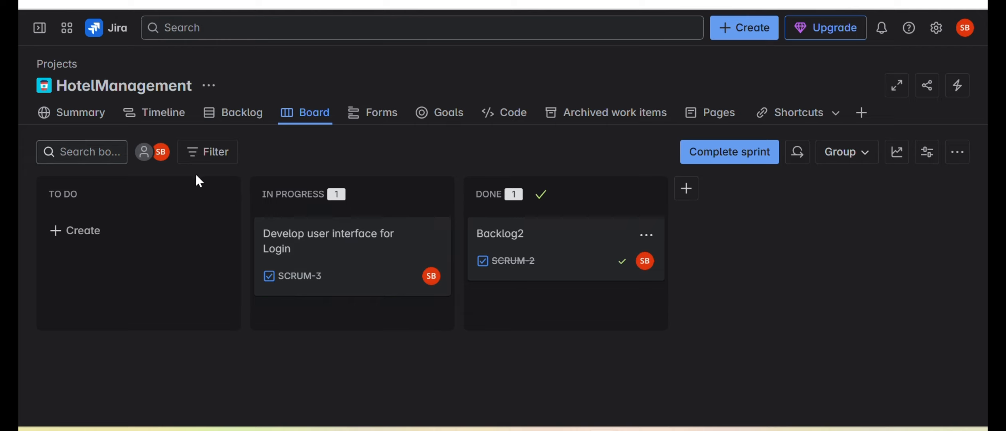
# Create another empty sprint in the project backlog and dismiss the whiteboard promotion.
pyautogui.click(233, 112)
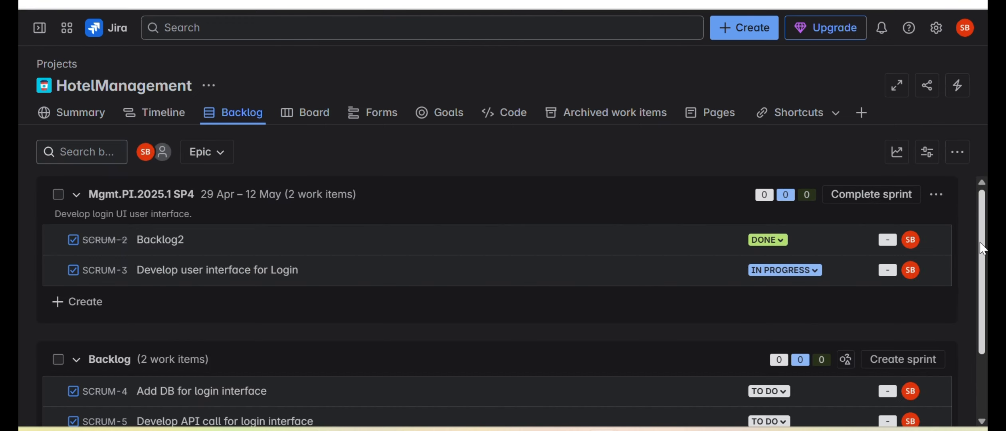
pyautogui.scroll(-3, 983, 248)
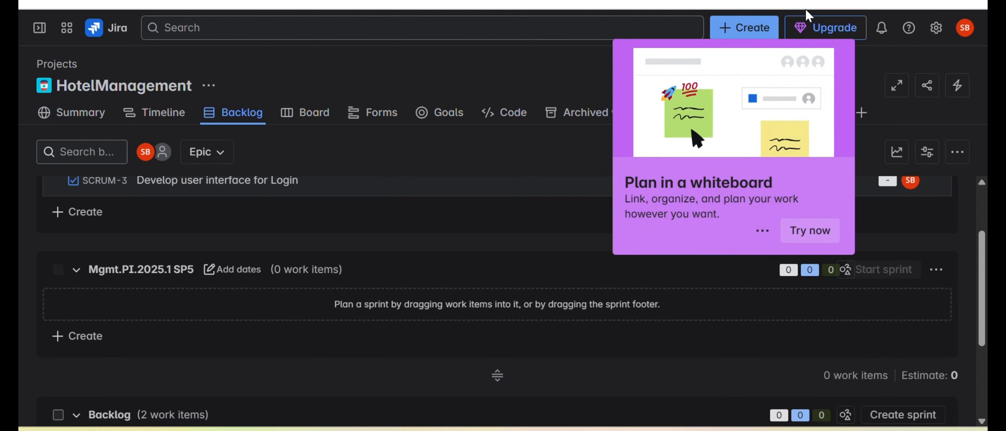
pyautogui.click(689, 10)
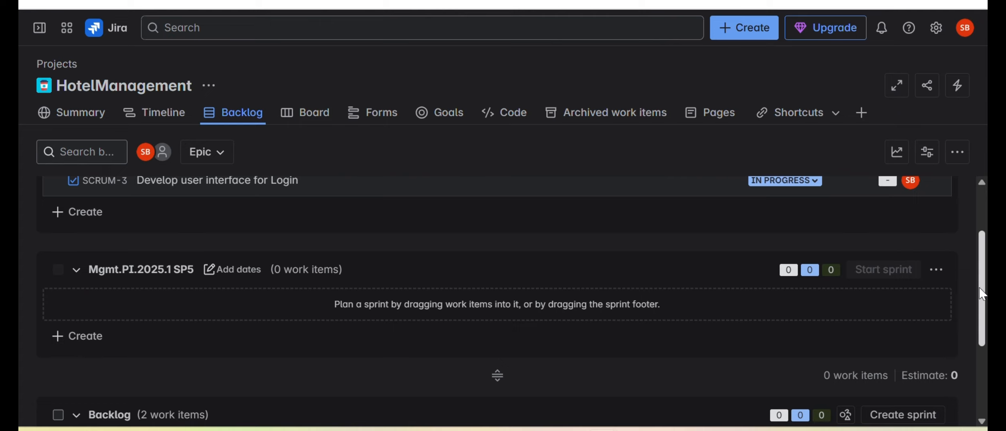
pyautogui.scroll(2, 858, 229)
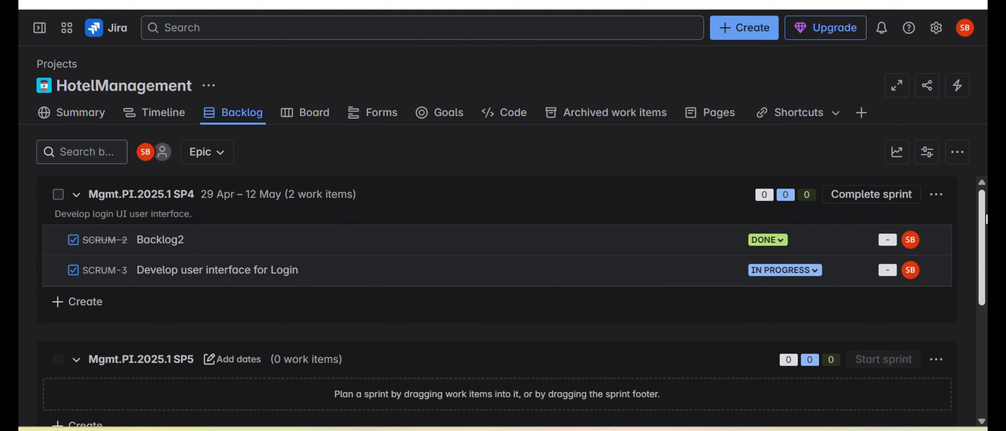
# Complete the sprint Mgmt.PI.2025.1 SP4, moving its open work items to Mgmt.PI.2025.1 SP5.
pyautogui.click(881, 198)
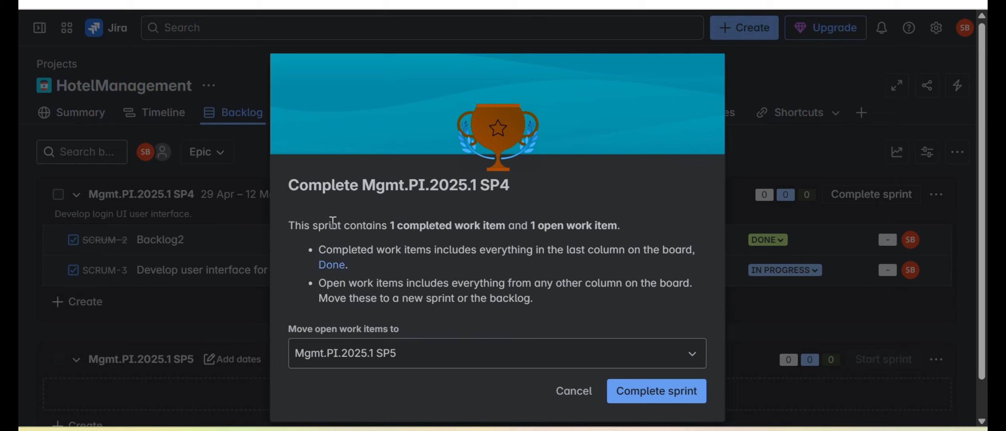
pyautogui.moveTo(330, 227); pyautogui.dragTo(608, 227)
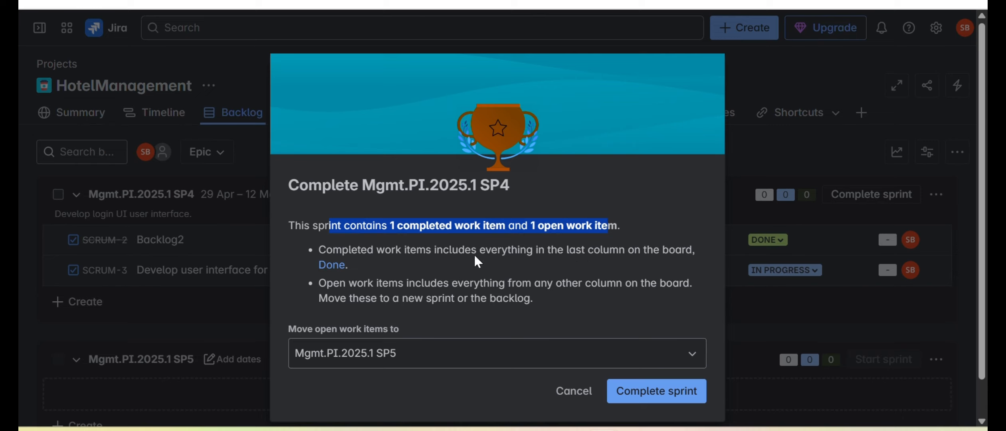
pyautogui.click(497, 248)
pyautogui.moveTo(356, 225); pyautogui.dragTo(484, 284)
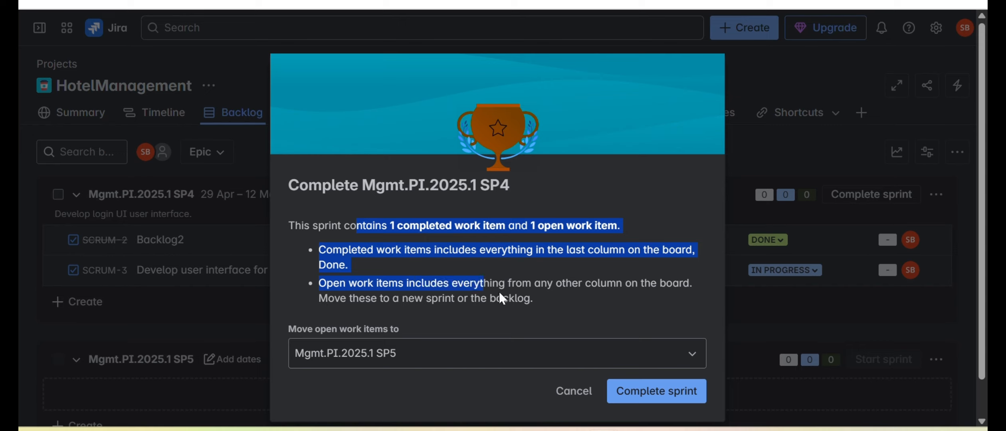
pyautogui.click(413, 360)
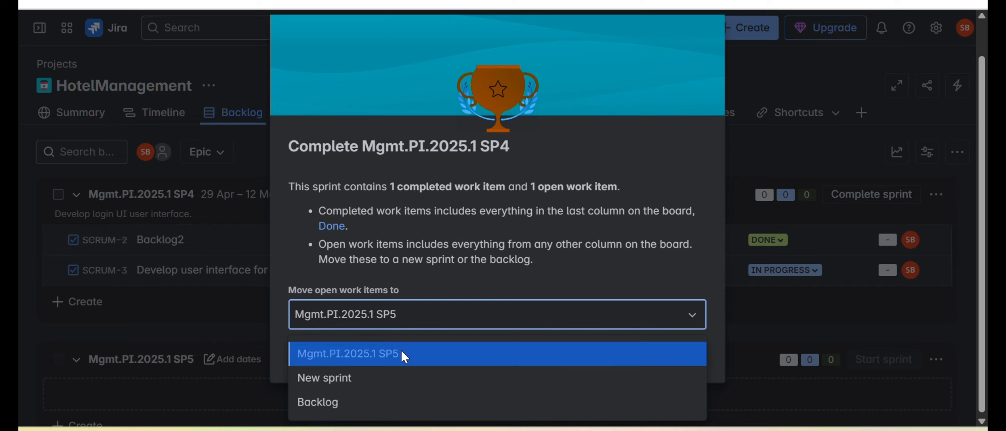
pyautogui.click(401, 350)
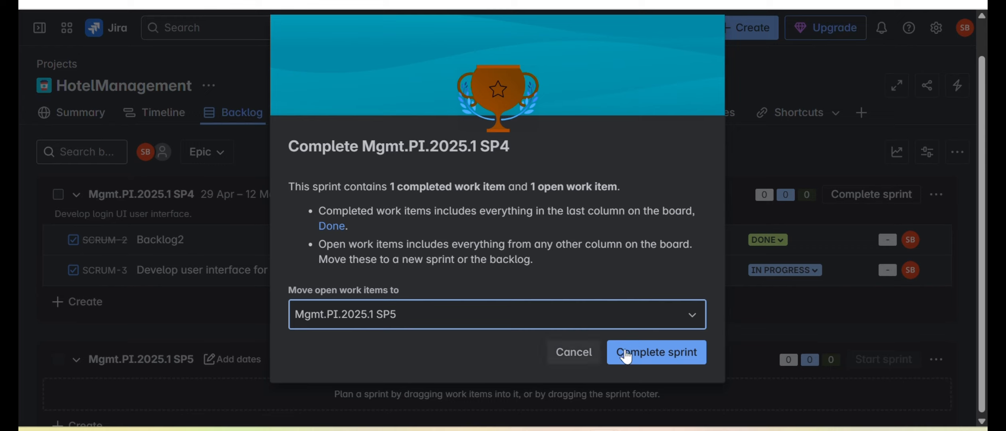
pyautogui.click(656, 355)
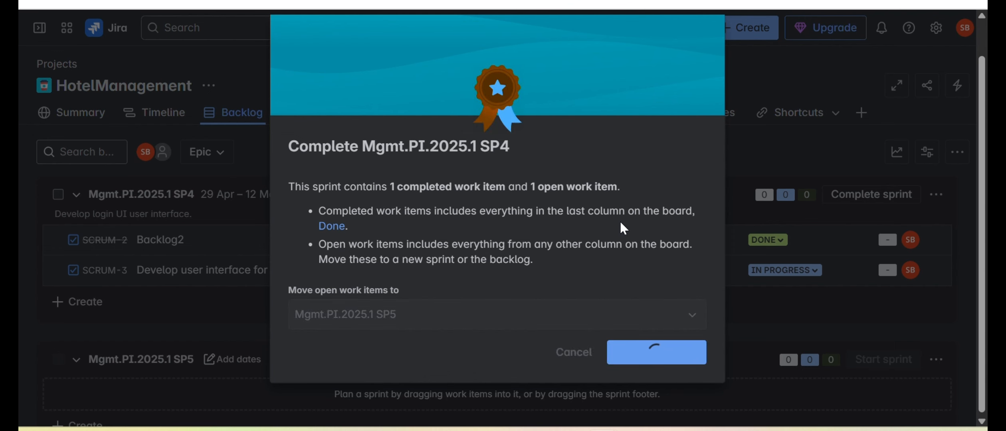